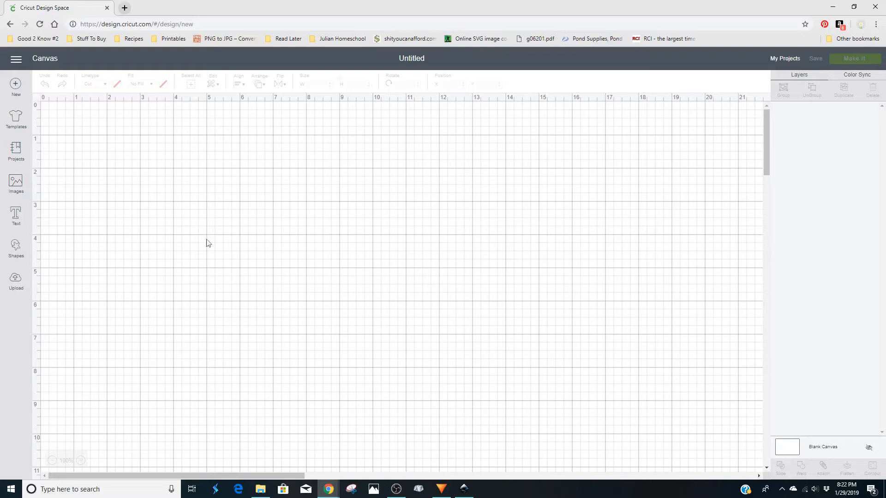
Start an image upload and add the Seven Dwarfs Mining Crew picture from the Digital Files folder.
{"action": "left_click", "coordinate": [14, 290]}
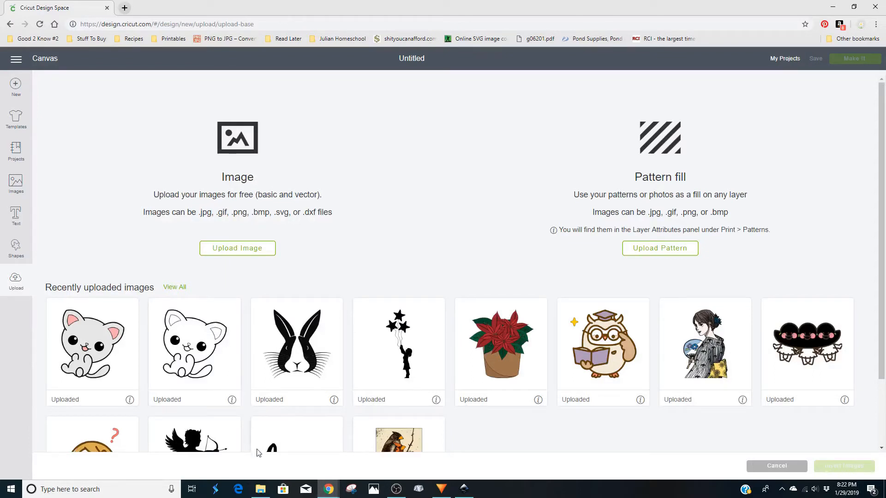
{"action": "left_click", "coordinate": [228, 252]}
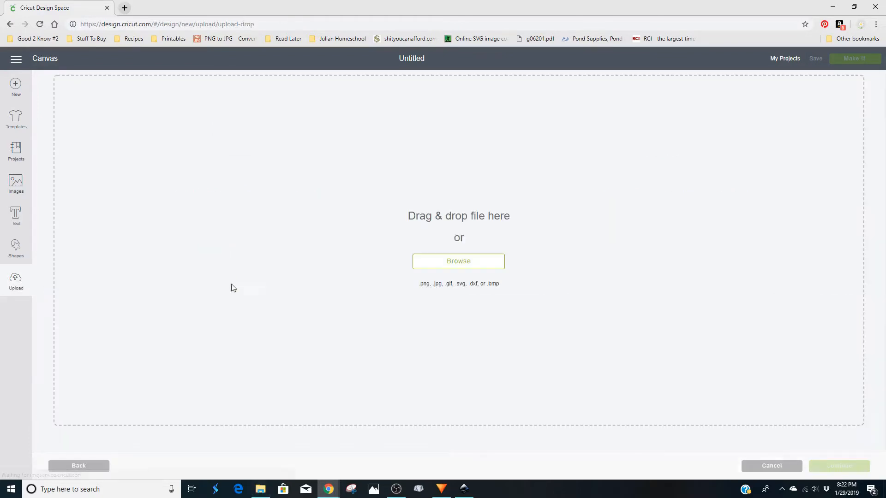
{"action": "left_click", "coordinate": [260, 489]}
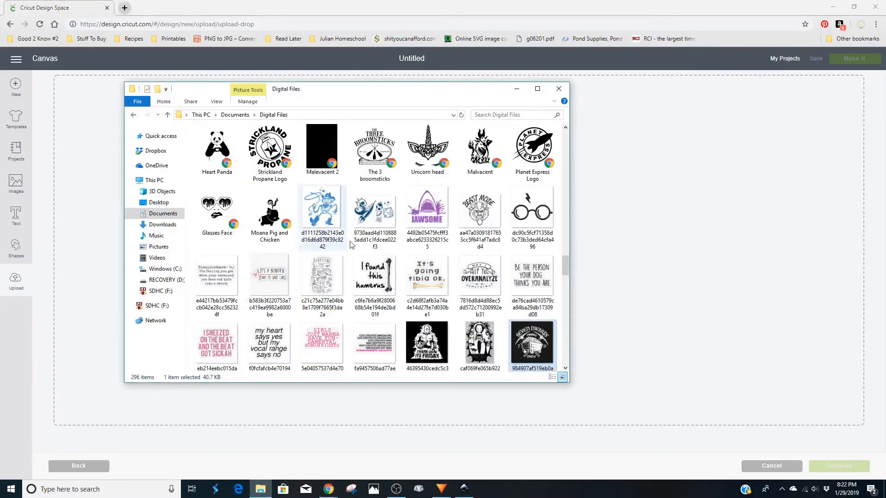
{"action": "left_click_drag", "start_coordinate": [536, 360], "coordinate": [624, 312]}
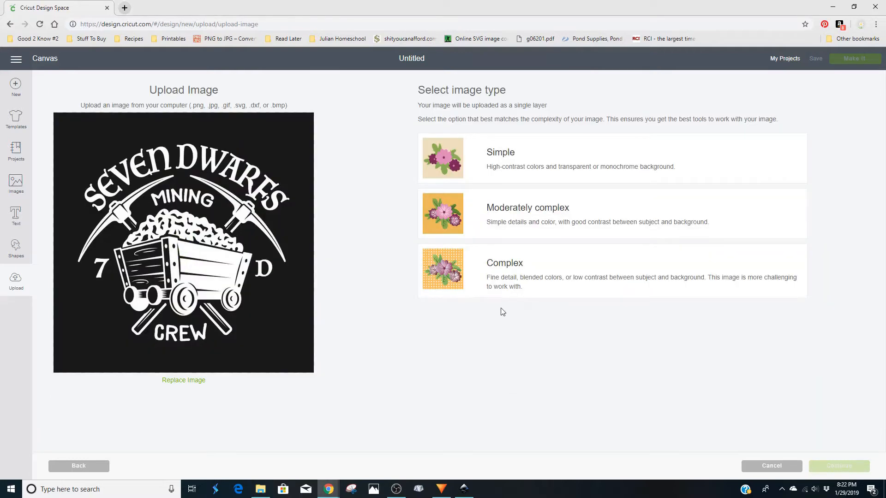
Set the uploaded picture's image type to Complex and continue to the background removal stage.
{"action": "left_click", "coordinate": [486, 164]}
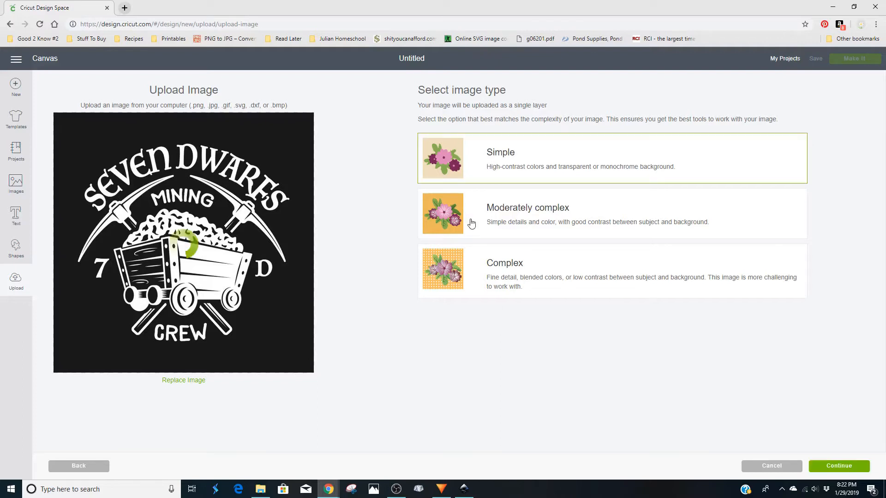
{"action": "left_click", "coordinate": [471, 223]}
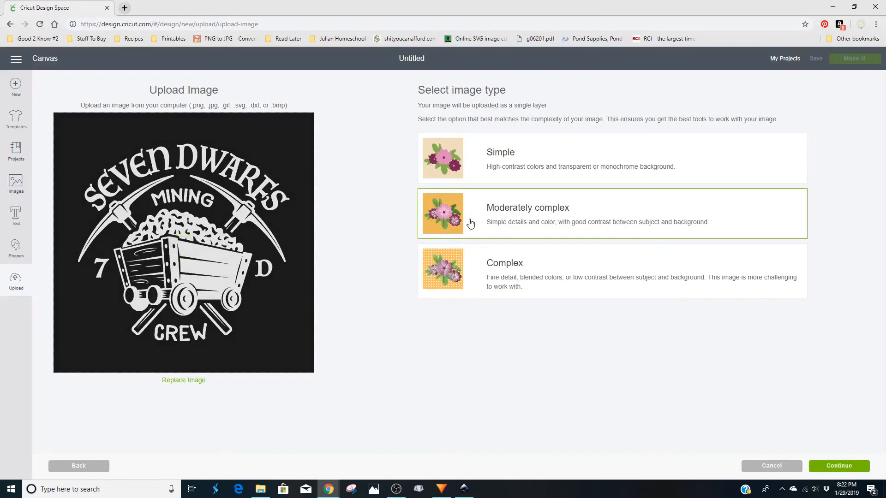
{"action": "left_click", "coordinate": [472, 264]}
{"action": "left_click", "coordinate": [820, 467]}
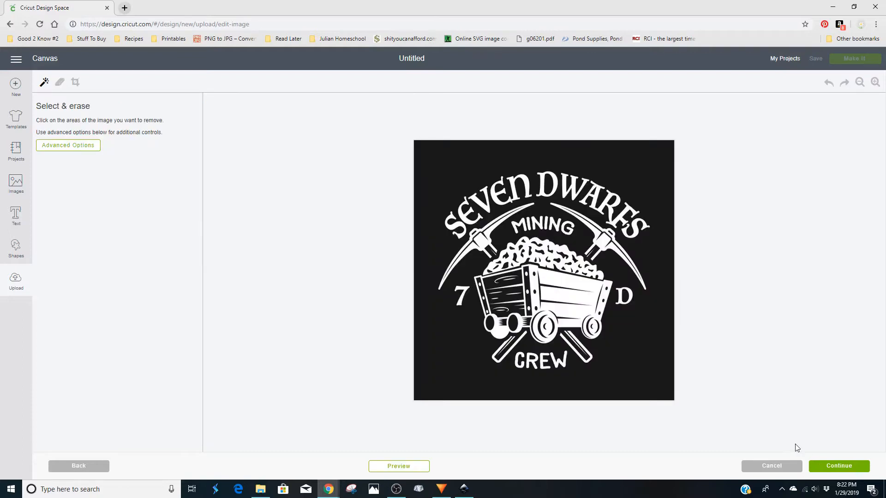
Try to erase the black background and the interior of the D in Dwarfs, preview the cut image, and cancel the upload.
{"action": "left_click", "coordinate": [635, 353]}
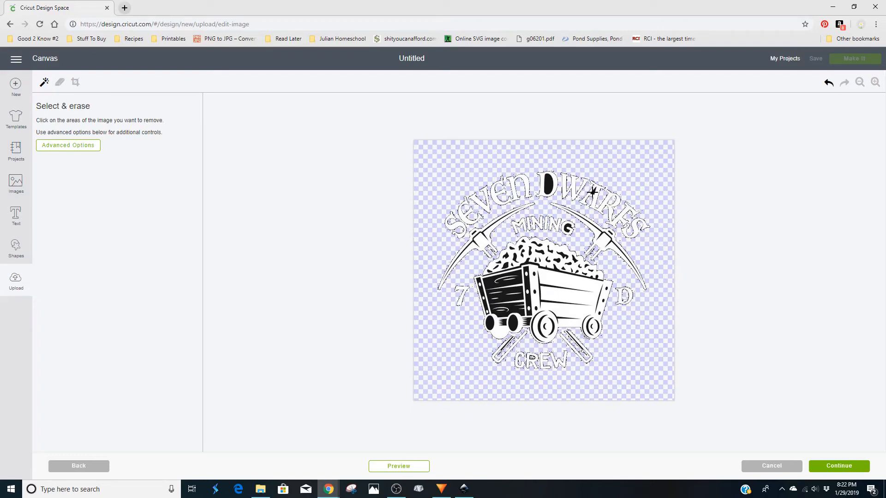
{"action": "left_click", "coordinate": [547, 185]}
{"action": "left_click", "coordinate": [376, 466]}
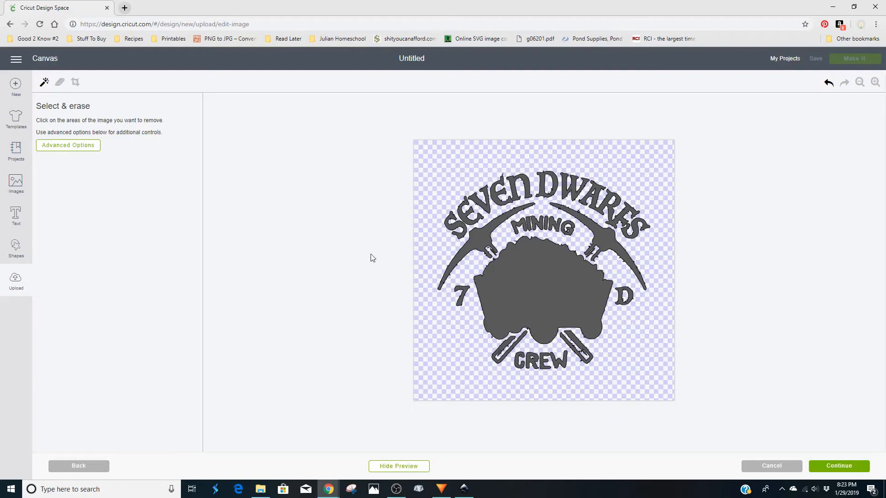
{"action": "left_click", "coordinate": [766, 471]}
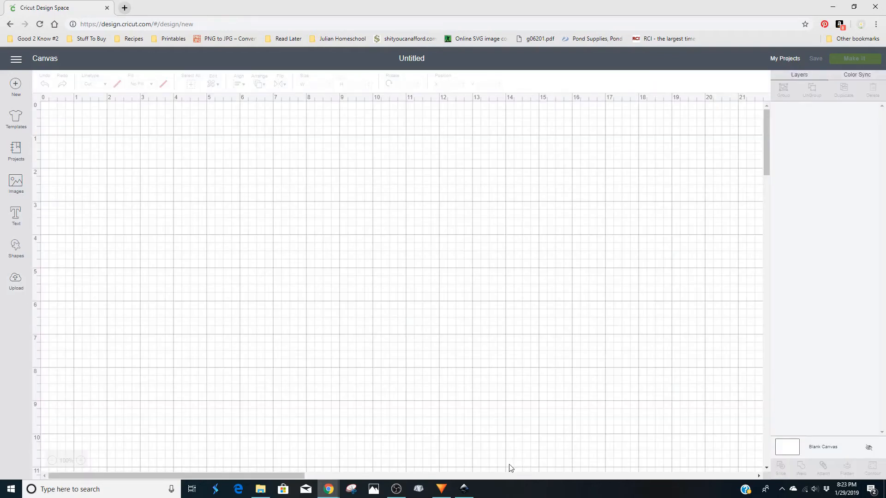
Switch to Inkscape and import the Seven Dwarfs Mining Crew picture from the Digital Files folder as an embedded image.
{"action": "left_click", "coordinate": [463, 489]}
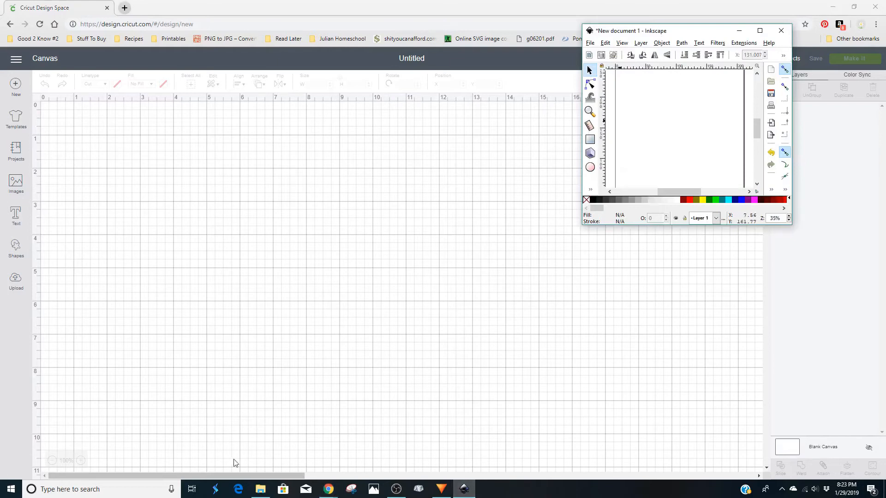
{"action": "left_click", "coordinate": [257, 492]}
{"action": "left_click_drag", "start_coordinate": [526, 353], "coordinate": [675, 150]}
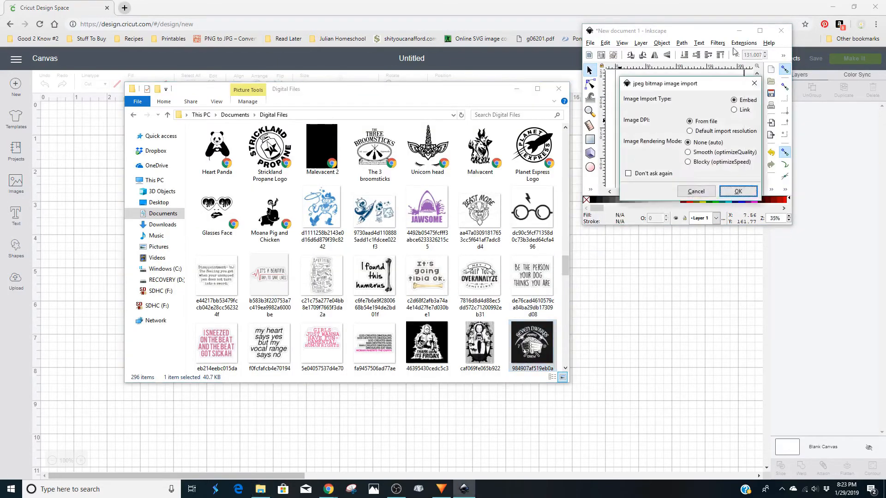
{"action": "left_click", "coordinate": [738, 191]}
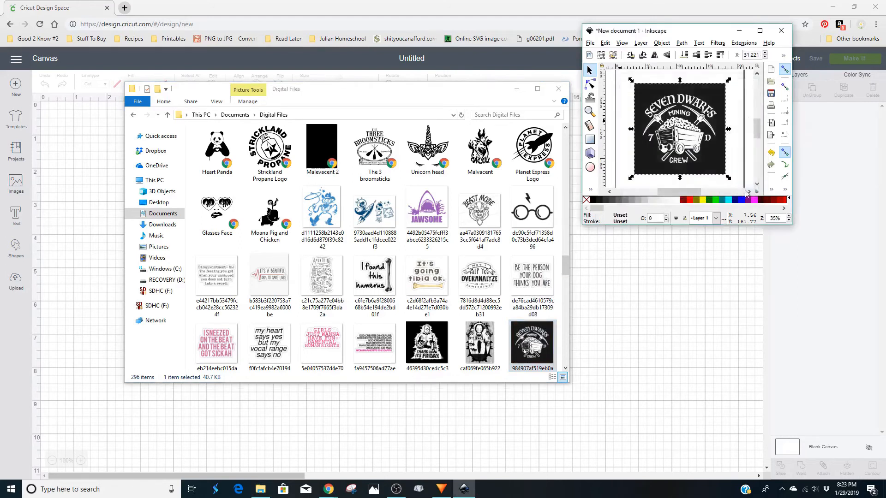
Maximize the Inkscape window, enlarge the imported picture to about 383 by 363 mm and move it over the page.
{"action": "left_click", "coordinate": [760, 30]}
{"action": "left_click_drag", "start_coordinate": [484, 291], "coordinate": [630, 425]}
{"action": "left_click_drag", "start_coordinate": [508, 369], "coordinate": [447, 303]}
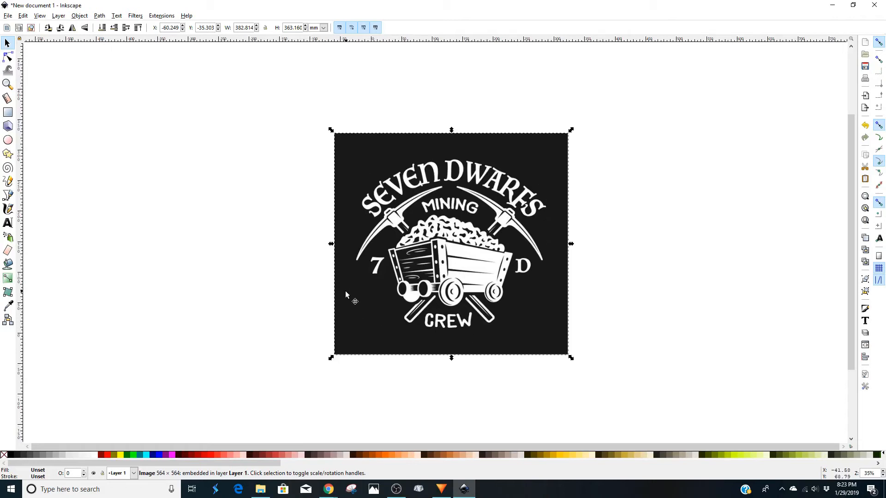
{"action": "left_click", "coordinate": [289, 207]}
Trace the picture into a path with Trace Bitmap, using brightness cutoff at threshold 0.450 with the image inverted.
{"action": "left_click", "coordinate": [368, 142]}
{"action": "left_click", "coordinate": [99, 17]}
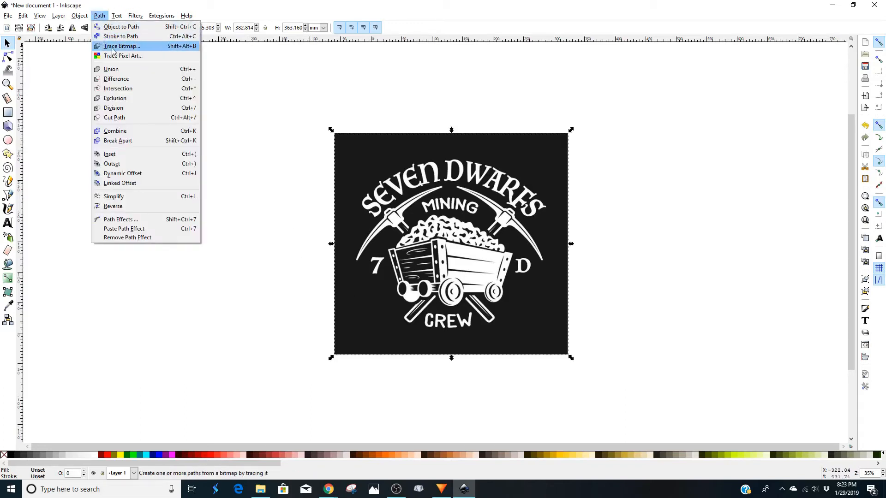
{"action": "left_click", "coordinate": [113, 47]}
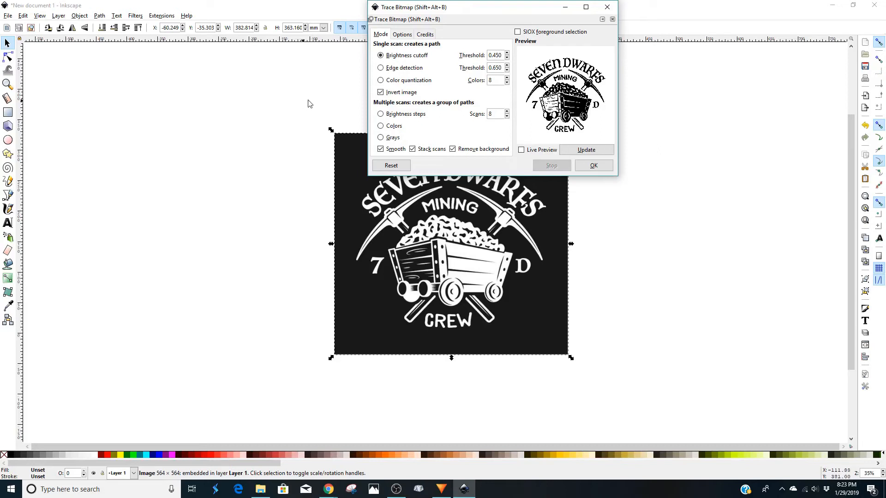
{"action": "left_click", "coordinate": [381, 92]}
{"action": "left_click", "coordinate": [453, 150]}
{"action": "left_click", "coordinate": [494, 114]}
{"action": "left_click", "coordinate": [574, 152]}
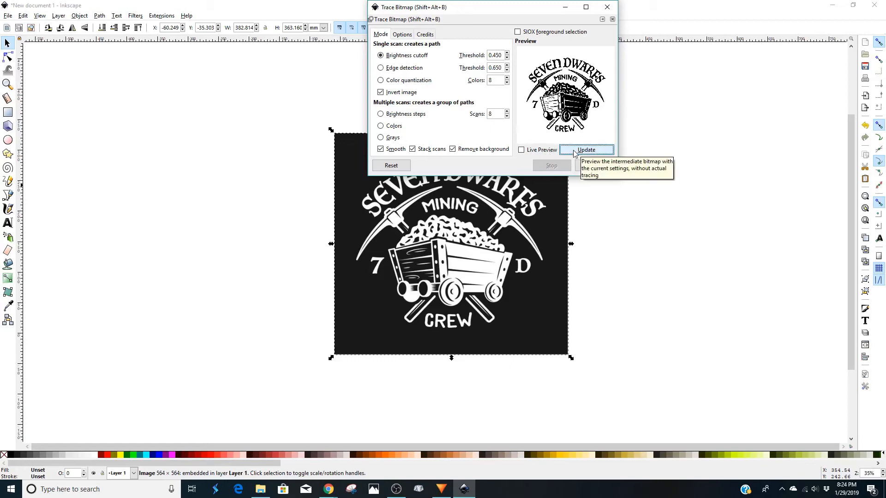
{"action": "left_click", "coordinate": [591, 164]}
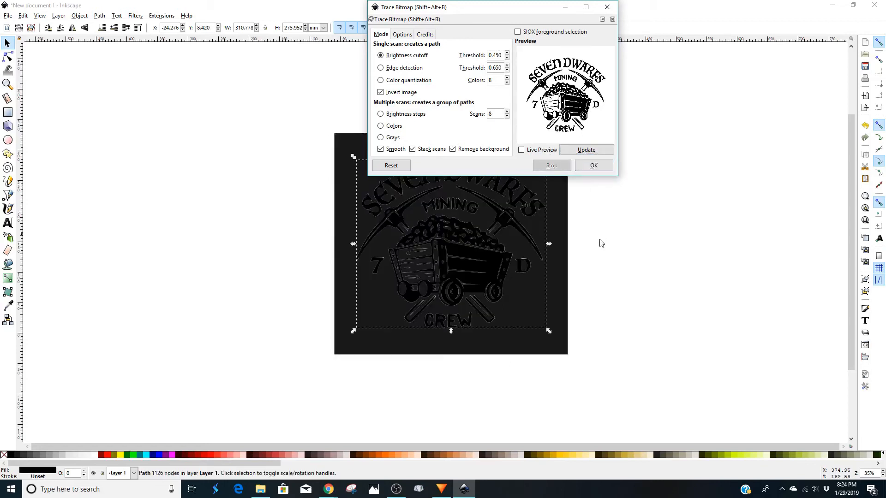
{"action": "left_click", "coordinate": [607, 7]}
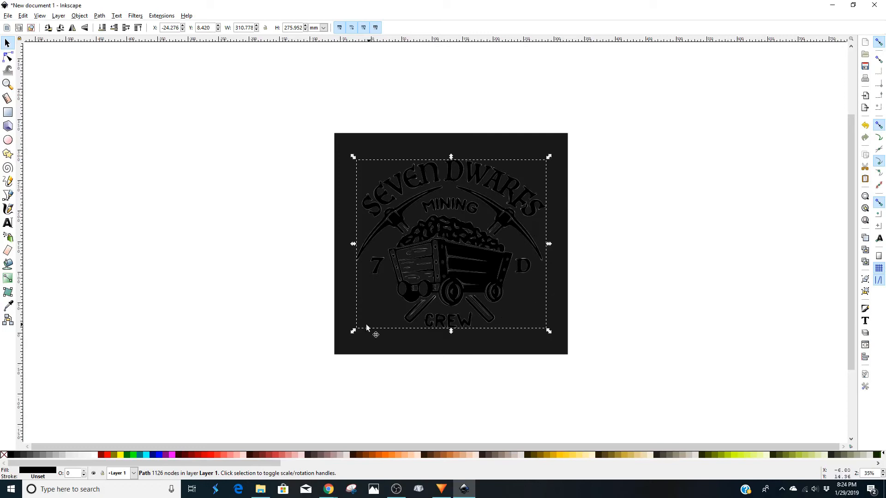
Separate the traced path from the original picture and place the two side by side for comparison.
{"action": "left_click_drag", "start_coordinate": [409, 261], "coordinate": [178, 252]}
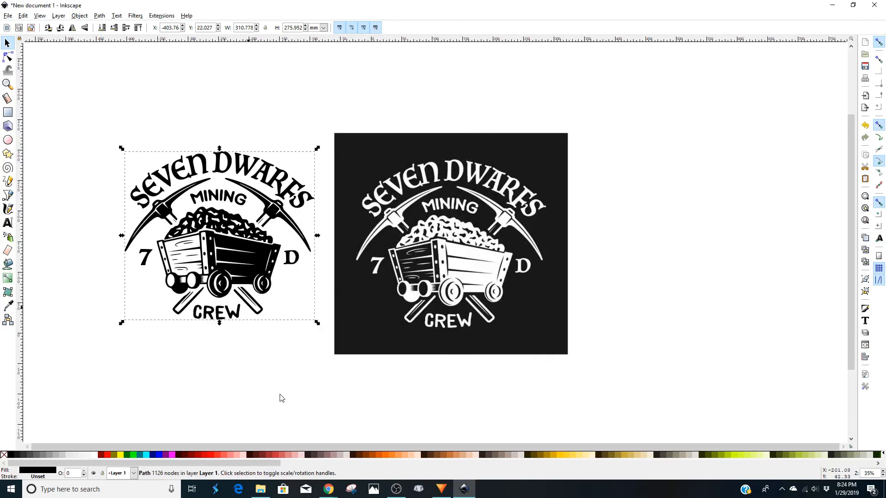
{"action": "left_click_drag", "start_coordinate": [423, 286], "coordinate": [630, 281]}
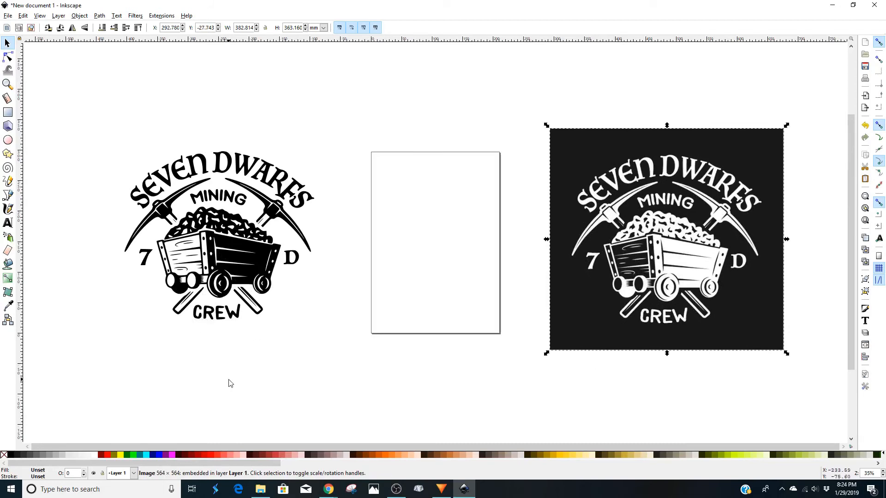
{"action": "left_click_drag", "start_coordinate": [612, 246], "coordinate": [505, 247]}
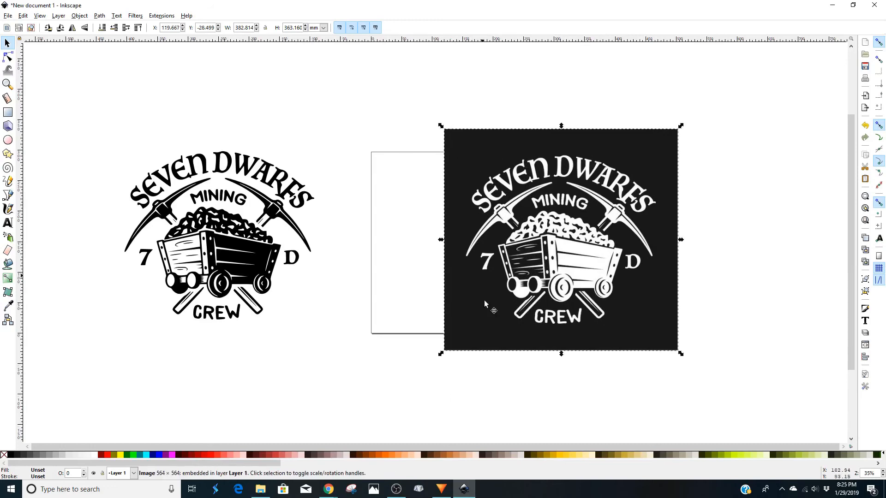
{"action": "left_click_drag", "start_coordinate": [525, 266], "coordinate": [552, 270]}
{"action": "left_click_drag", "start_coordinate": [194, 255], "coordinate": [334, 249]}
{"action": "left_click_drag", "start_coordinate": [347, 264], "coordinate": [348, 263]}
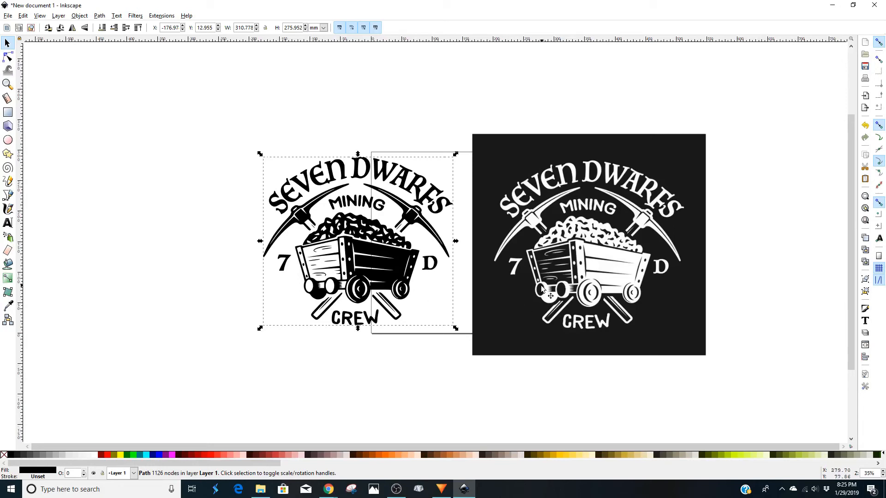
Delete the original black-background picture and move the traced design over the page.
{"action": "left_click", "coordinate": [556, 224]}
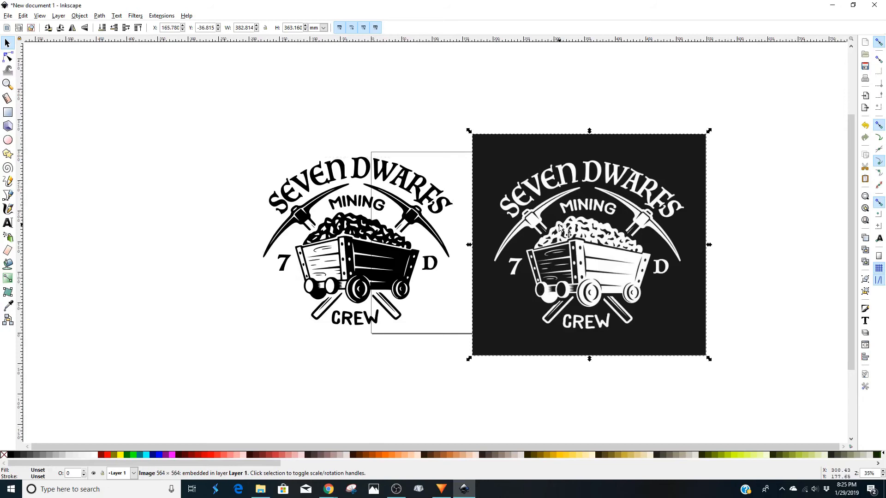
{"action": "right_click", "coordinate": [557, 225]}
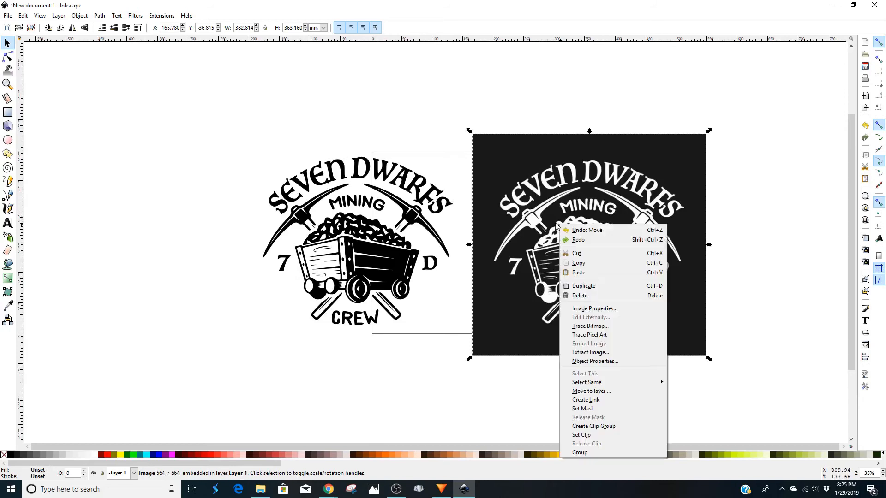
{"action": "left_click", "coordinate": [580, 296]}
{"action": "left_click_drag", "start_coordinate": [341, 240], "coordinate": [396, 243]}
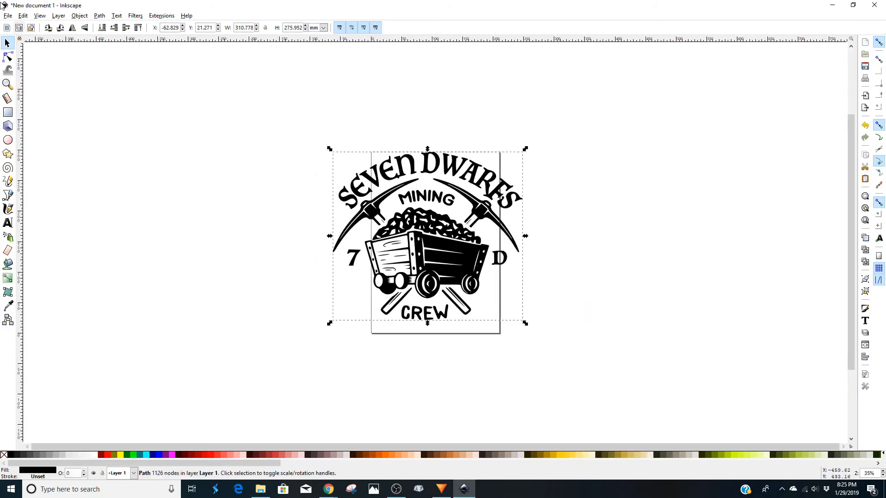
Save the traced design to the Desktop as drawing1.svg in Inkscape SVG format.
{"action": "left_click", "coordinate": [7, 16]}
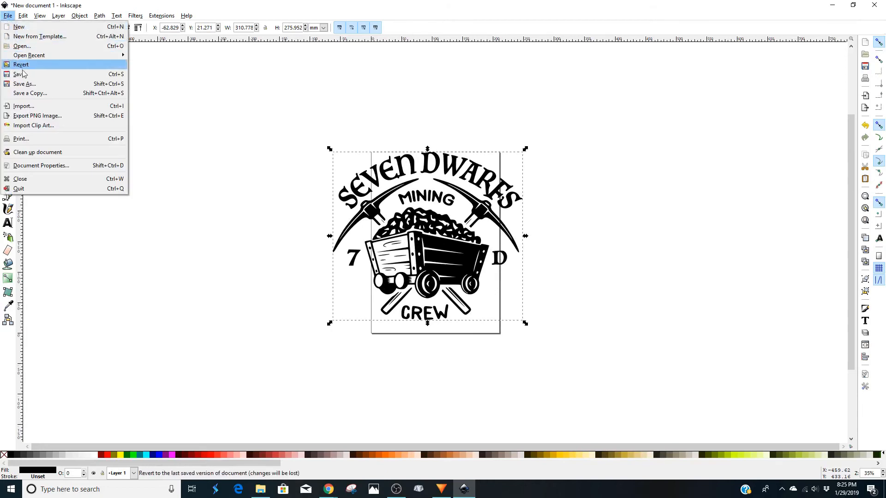
{"action": "left_click", "coordinate": [26, 86]}
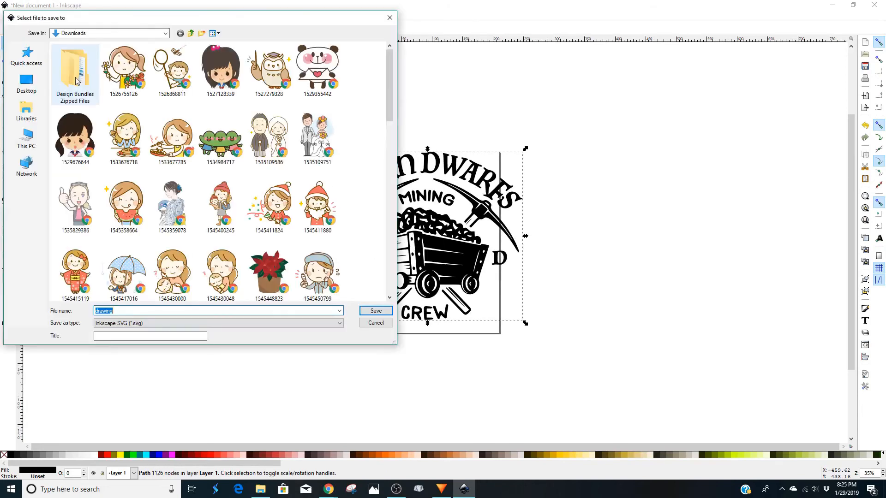
{"action": "left_click", "coordinate": [28, 82]}
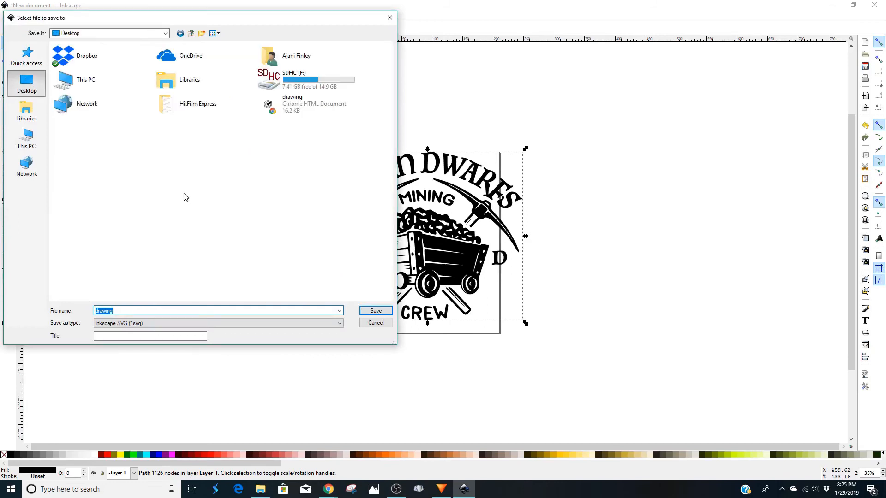
{"action": "left_click", "coordinate": [127, 310]}
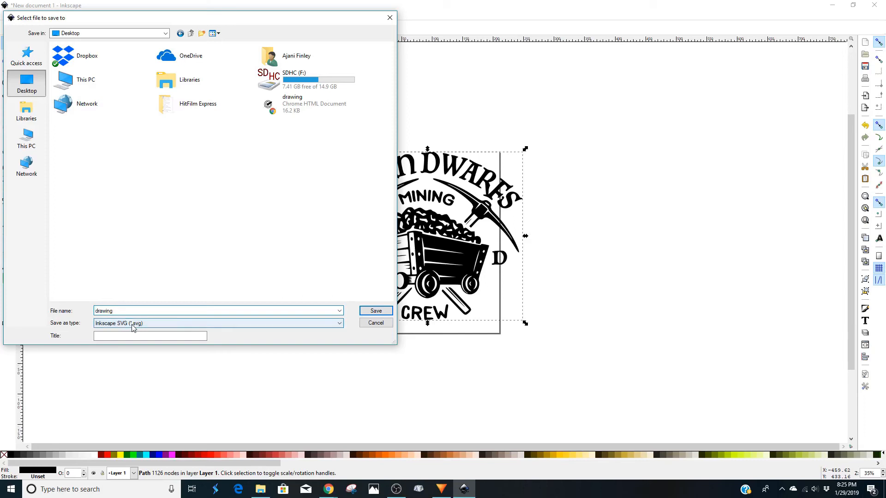
{"action": "key", "text": "Return"}
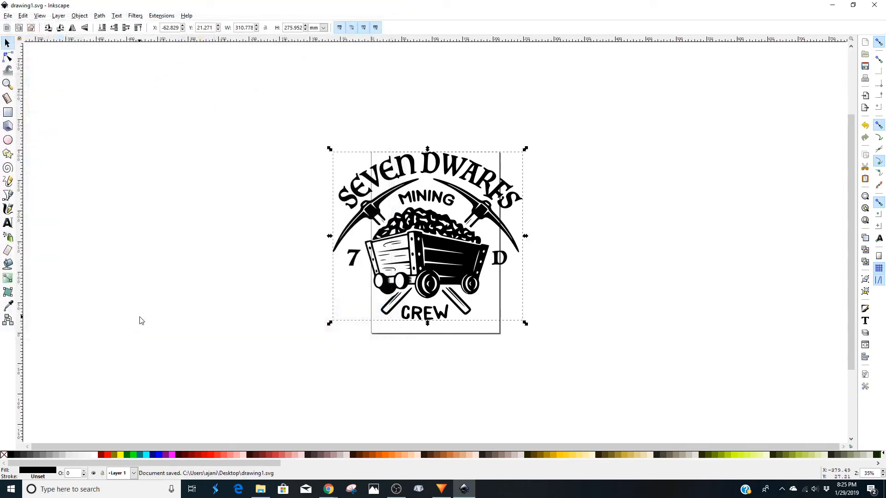
Switch to Cricut Design Space, closing the Digital Files folder window, and start browsing for an image to upload.
{"action": "left_click", "coordinate": [833, 6]}
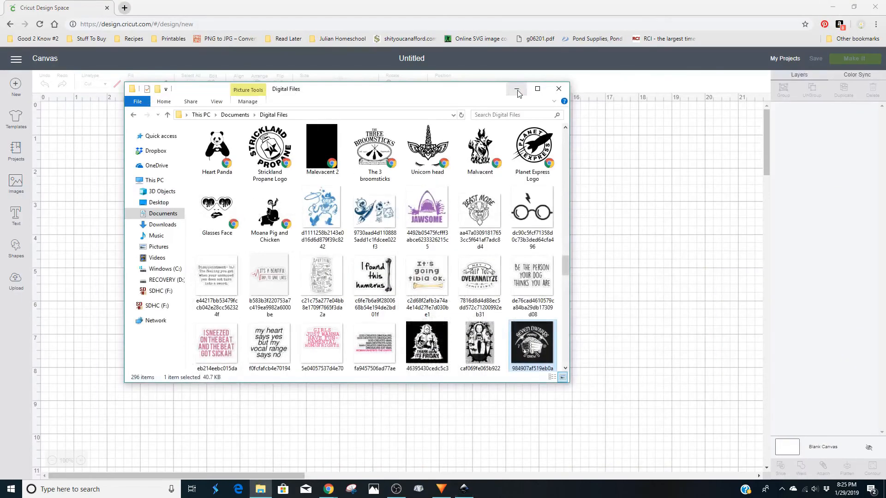
{"action": "left_click", "coordinate": [559, 88]}
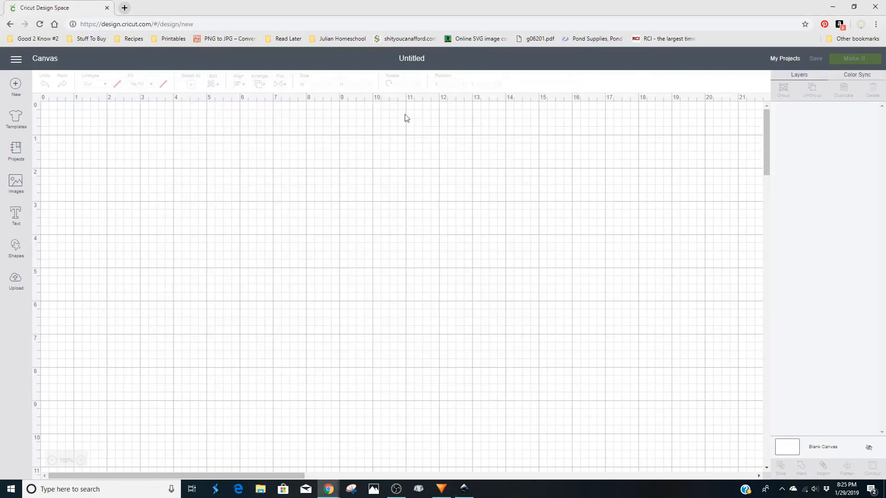
{"action": "left_click", "coordinate": [15, 287]}
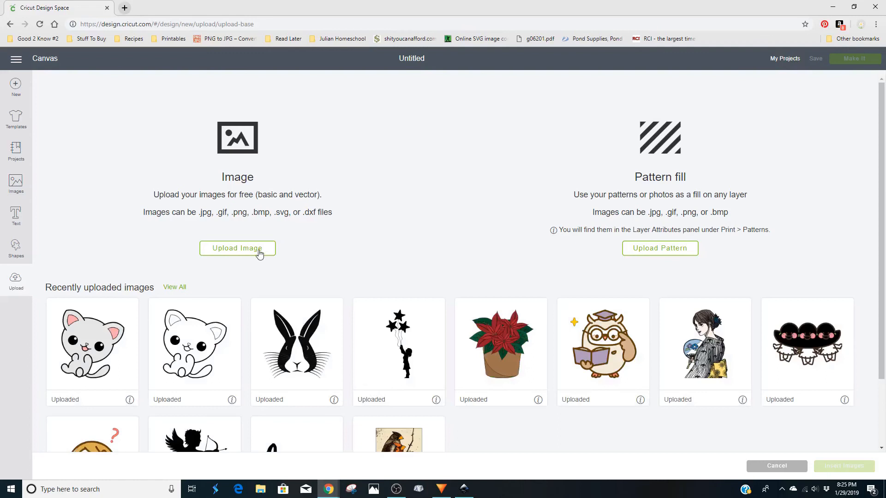
{"action": "left_click", "coordinate": [259, 251]}
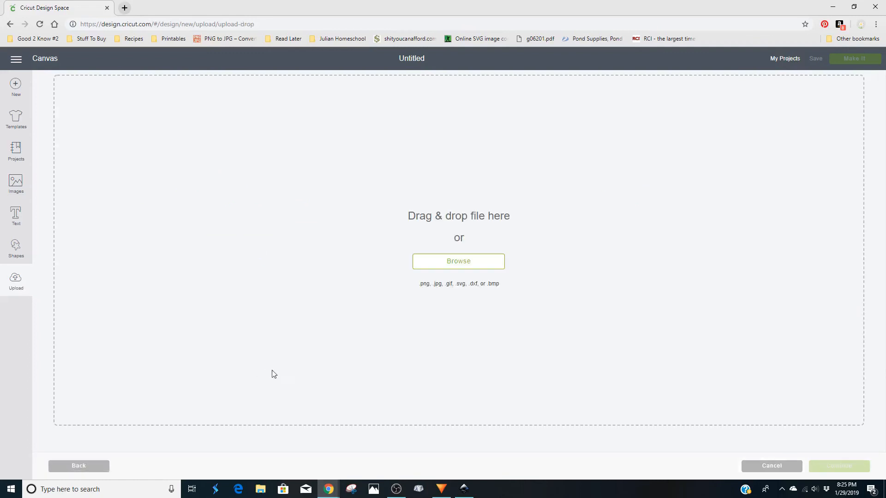
{"action": "left_click", "coordinate": [448, 267]}
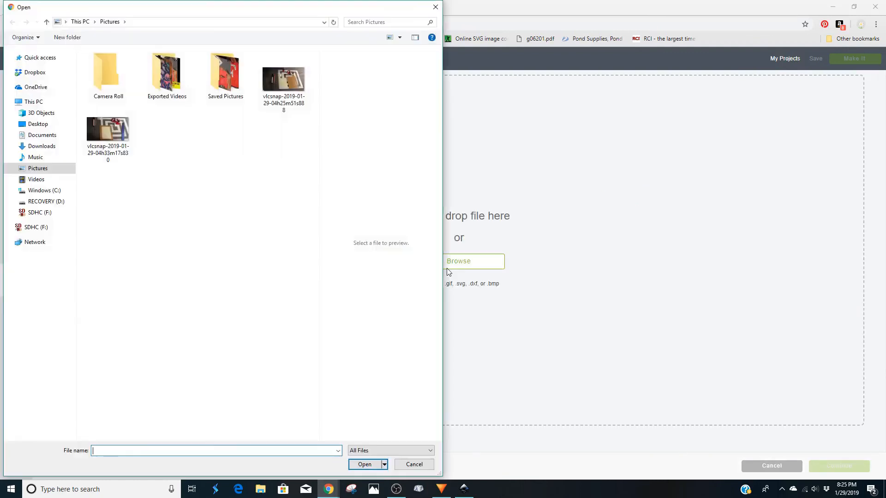
Load drawing1 from the Desktop and save it to the uploaded images under the name drawing1.
{"action": "left_click", "coordinate": [49, 146]}
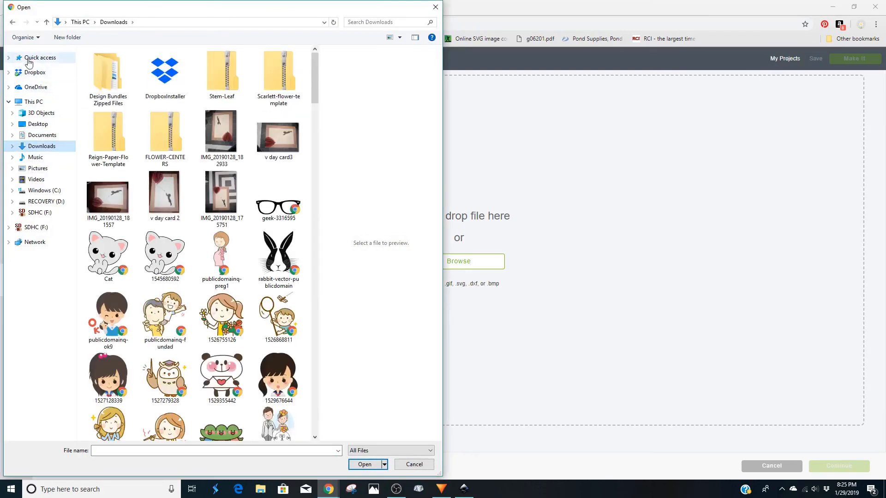
{"action": "left_click", "coordinate": [9, 102]}
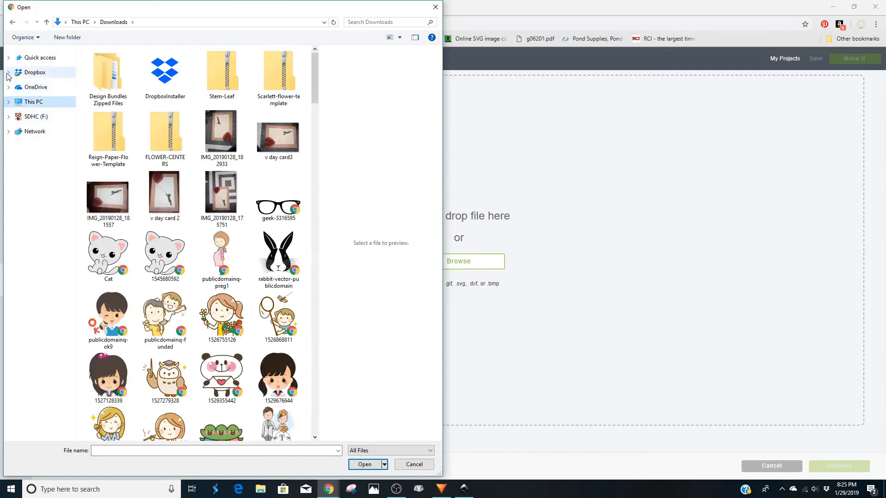
{"action": "left_click", "coordinate": [9, 58]}
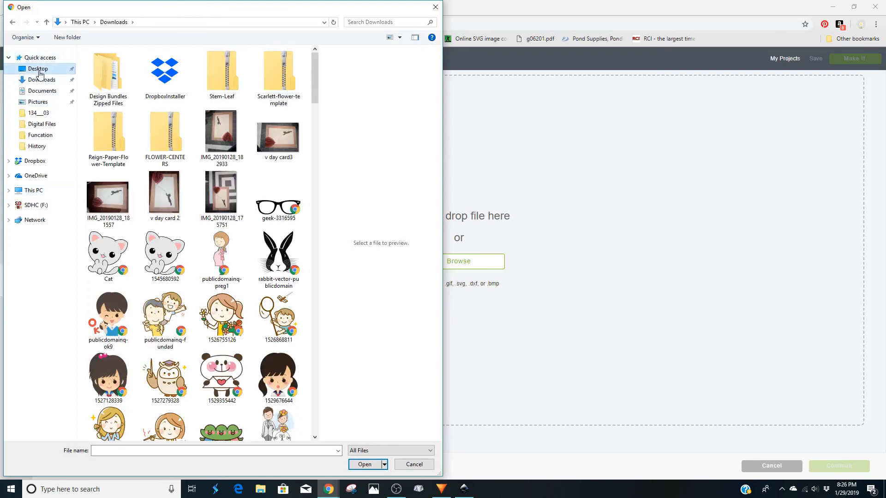
{"action": "left_click", "coordinate": [39, 70]}
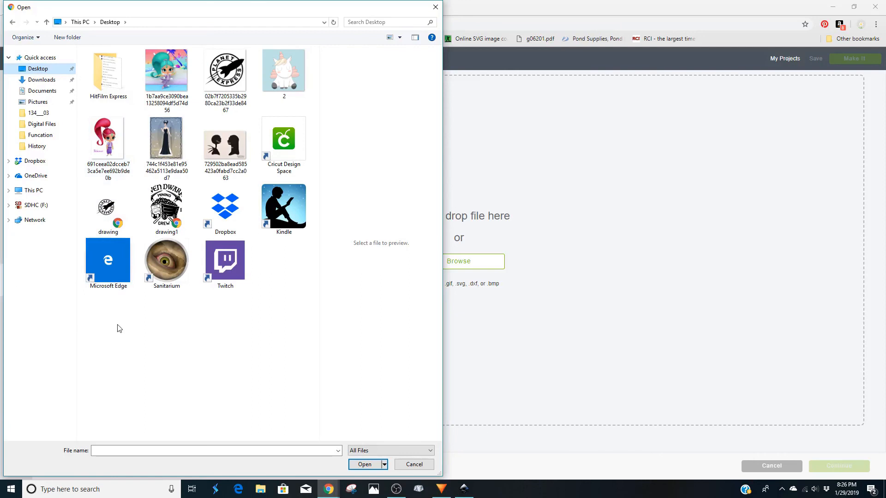
{"action": "double_click", "coordinate": [164, 209]}
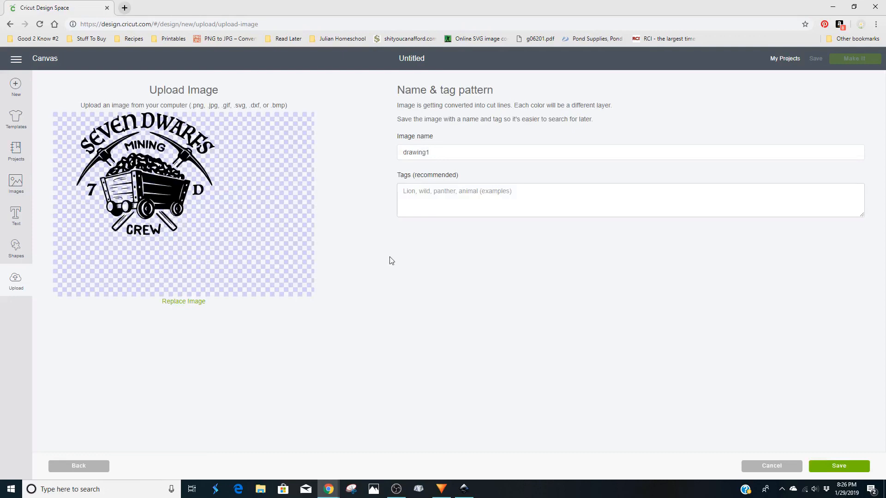
{"action": "left_click", "coordinate": [844, 467]}
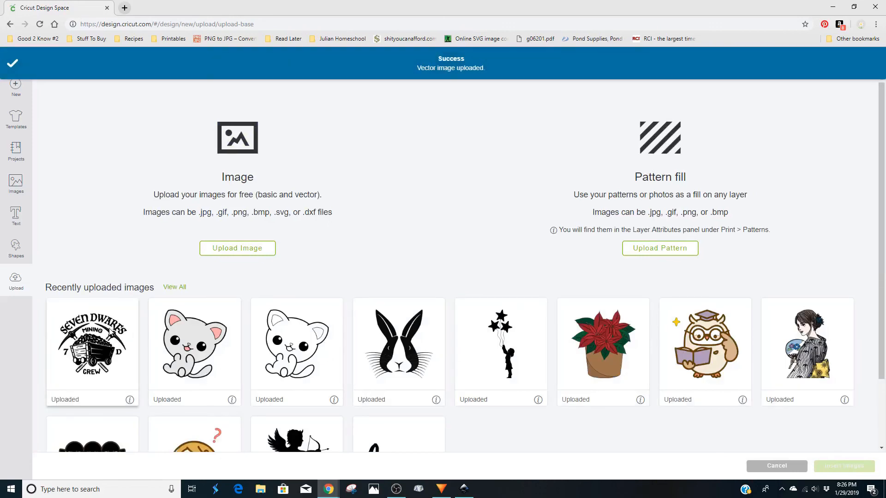
Insert the uploaded Seven Dwarfs design and enlarge it to about 8.3 by 7.3 inches near the middle of the visible canvas.
{"action": "left_click", "coordinate": [118, 329]}
{"action": "left_click", "coordinate": [832, 468]}
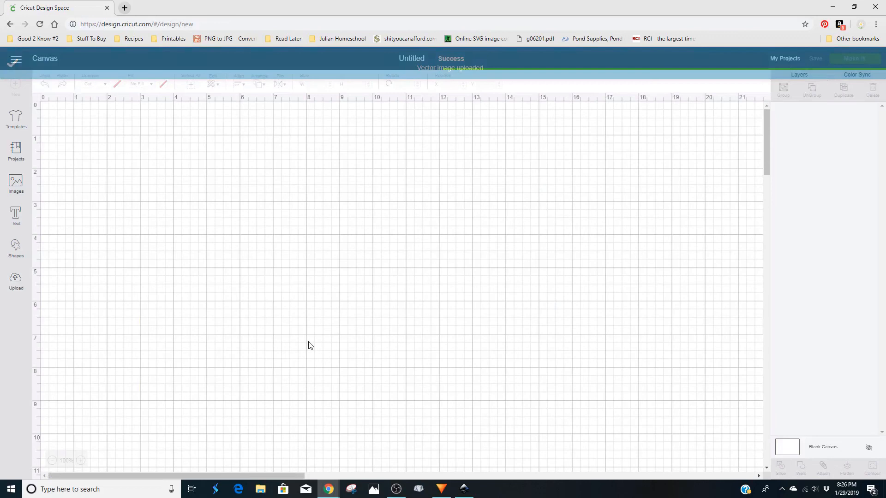
{"action": "left_click_drag", "start_coordinate": [213, 283], "coordinate": [343, 401]}
{"action": "left_click_drag", "start_coordinate": [222, 298], "coordinate": [381, 287]}
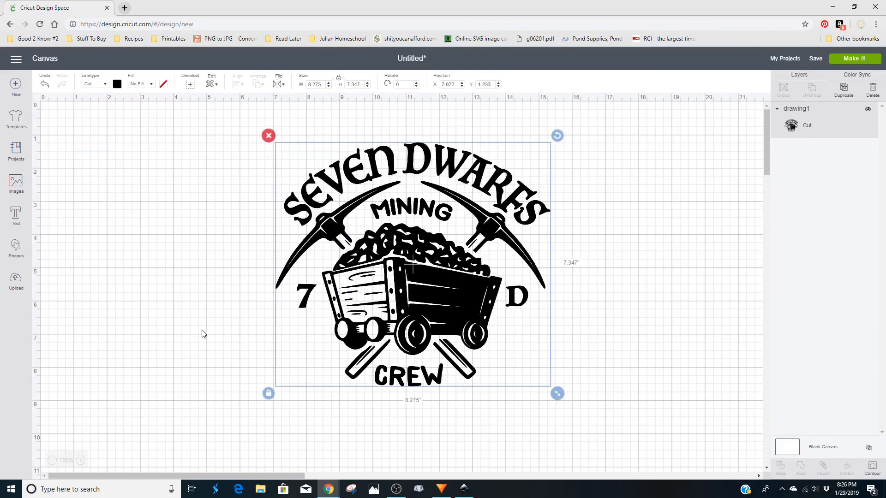